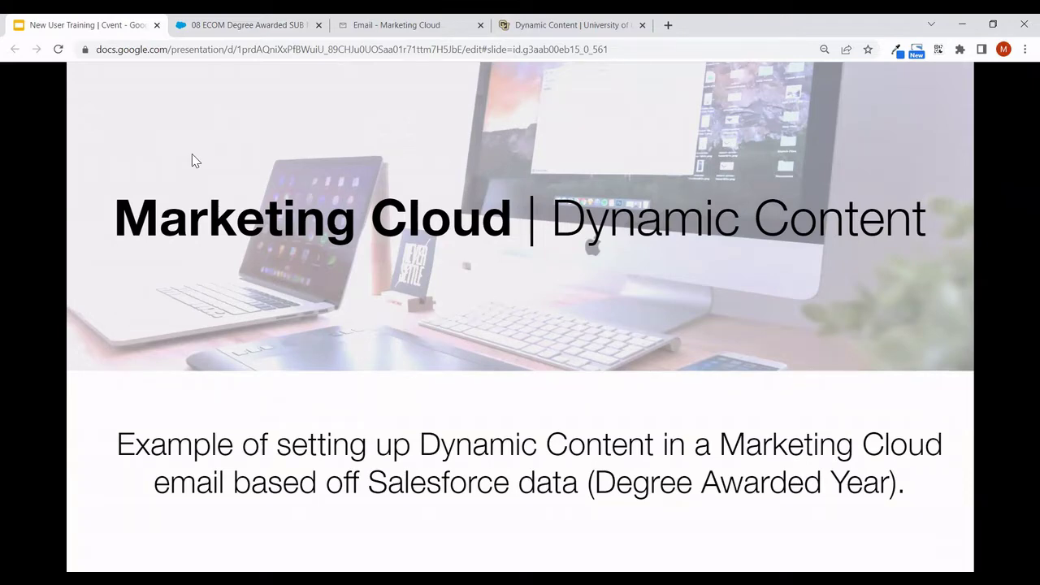
- Switch to the Salesforce report '08 ECOM Degree Awarded SUB News' listing contacts' degree years
{"action": "key", "text": "ctrl+Tab"}
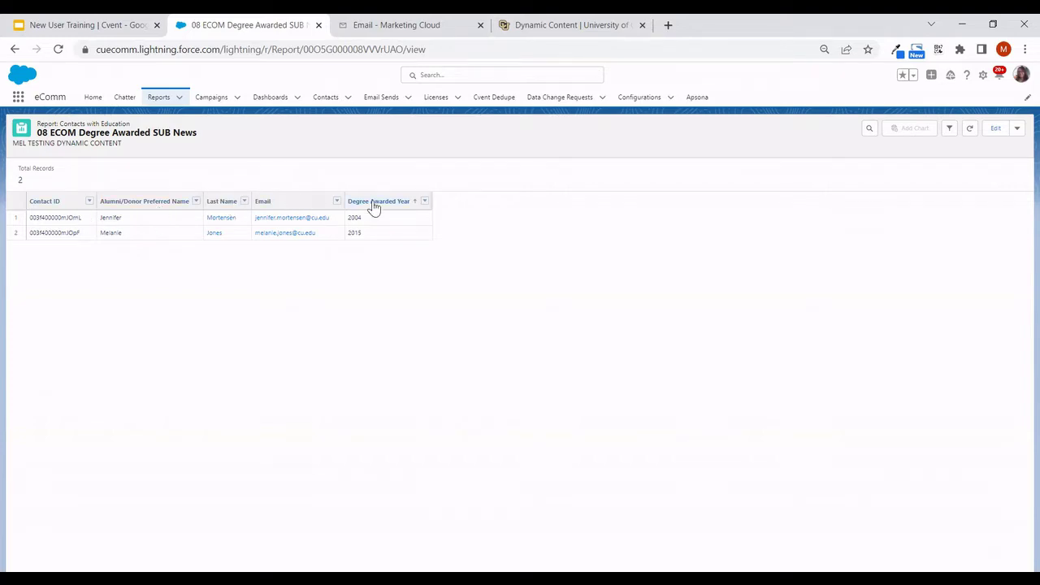
- Switch to the Marketing Cloud email tab and bring up the Interactions menu
{"action": "left_click", "coordinate": [394, 24]}
{"action": "mouse_move", "coordinate": [376, 92]}
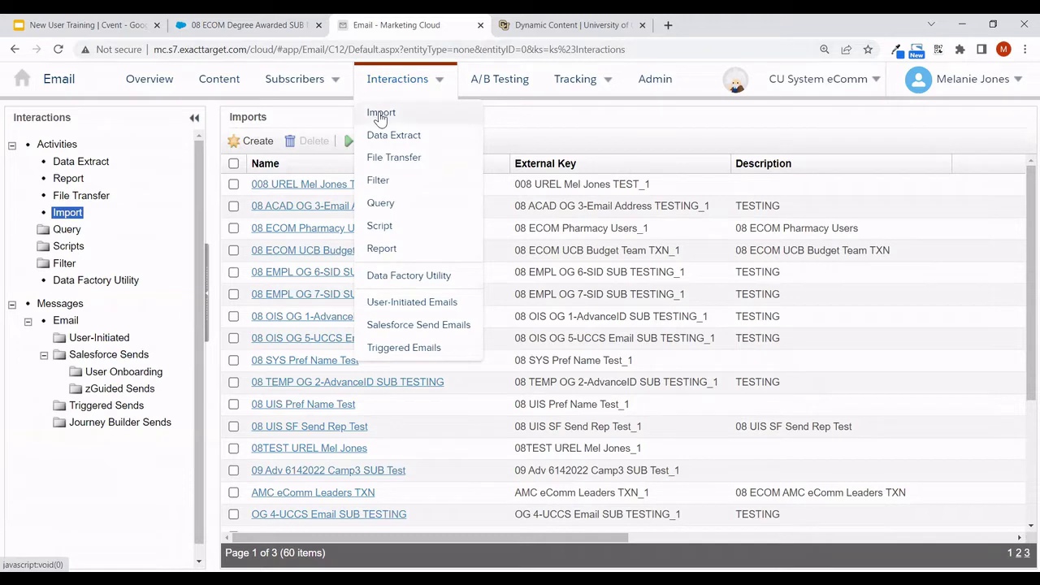
- Create import '008 ECOM Degree Awarded SUBNEWS', described 'Testing dynamic content', sourced from a Salesforce report
{"action": "left_click", "coordinate": [254, 140]}
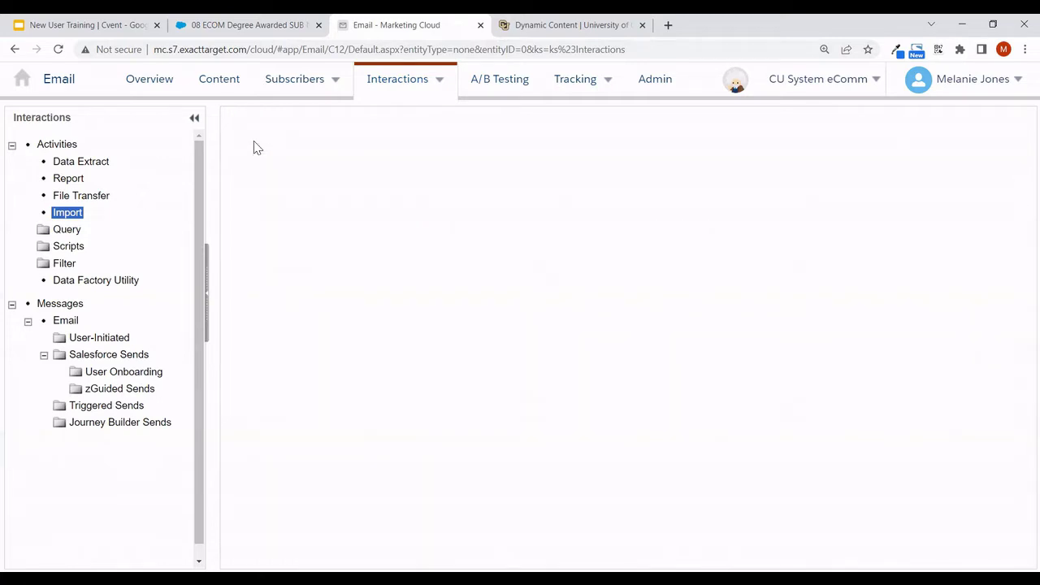
{"action": "type", "text": "008 ECOM Degree Awarded SUBNEWS"}
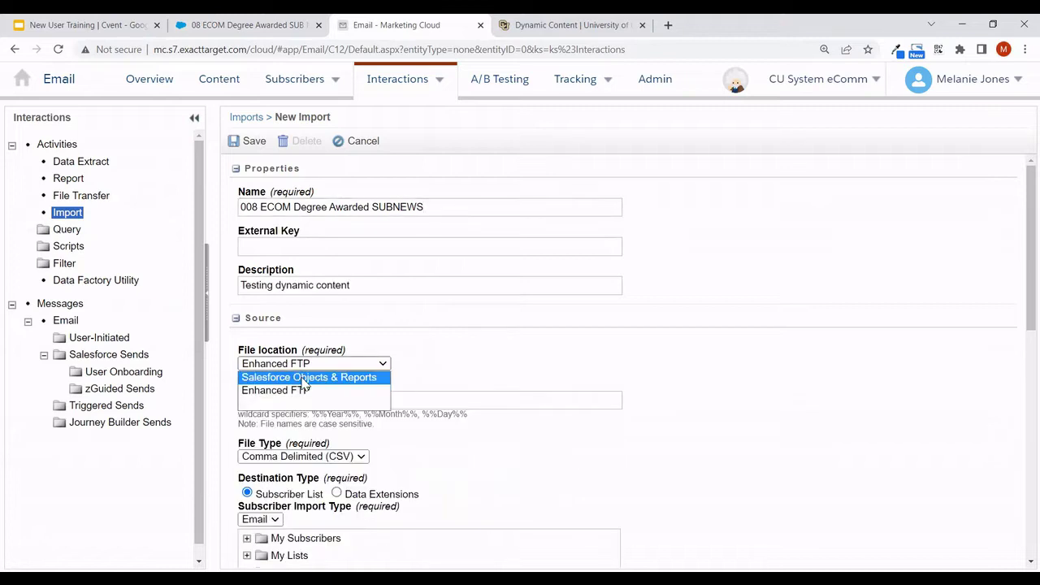
{"action": "left_click", "coordinate": [312, 374]}
{"action": "left_click", "coordinate": [295, 399]}
{"action": "left_click", "coordinate": [623, 420]}
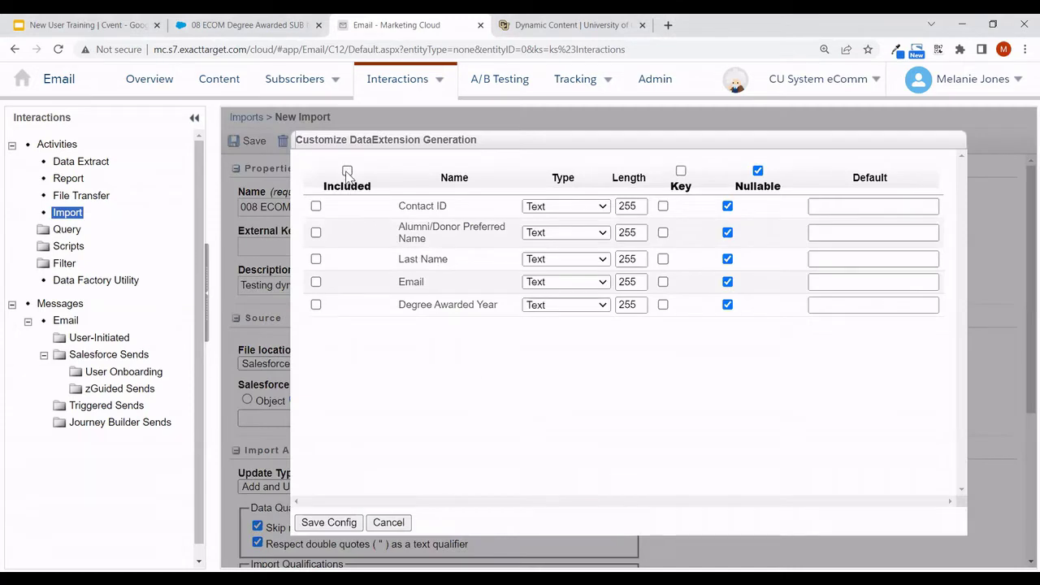
- Include all five fields, make Email an Email Address type, key on Contact ID, and save
{"action": "left_click", "coordinate": [347, 172]}
{"action": "left_click_drag", "start_coordinate": [400, 306], "coordinate": [498, 308]}
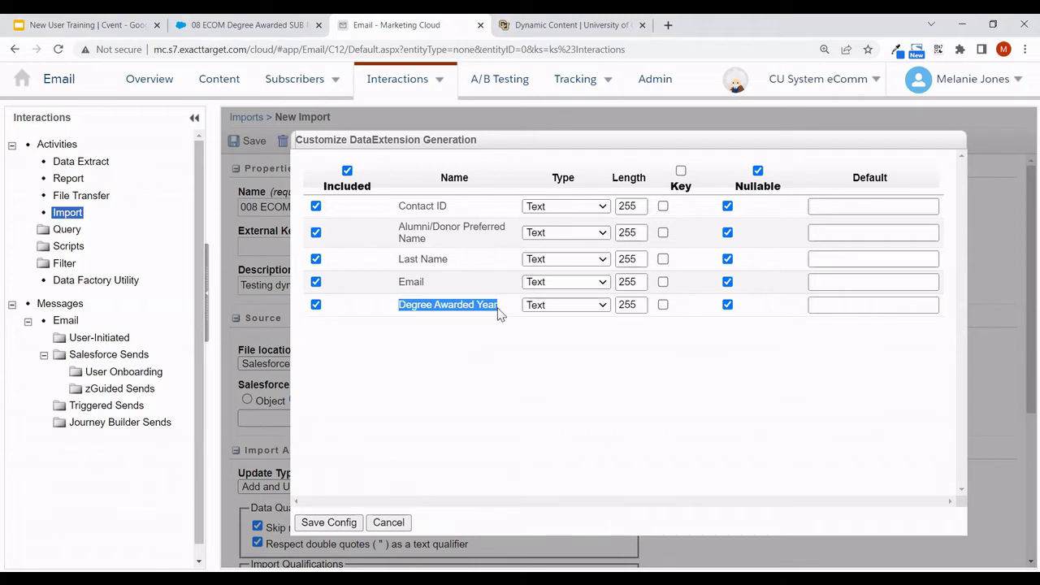
{"action": "left_click", "coordinate": [561, 286]}
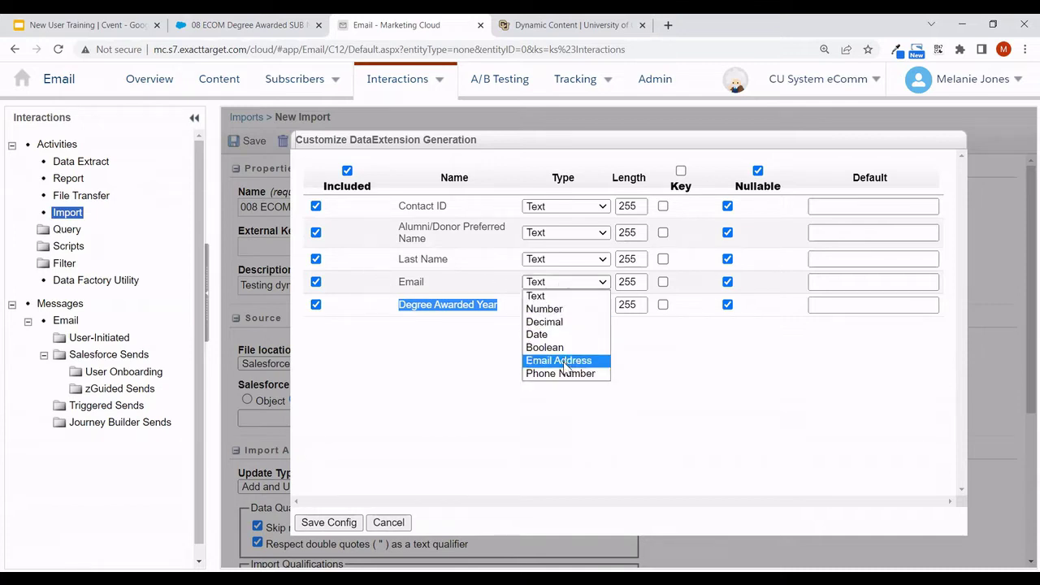
{"action": "left_click", "coordinate": [559, 360]}
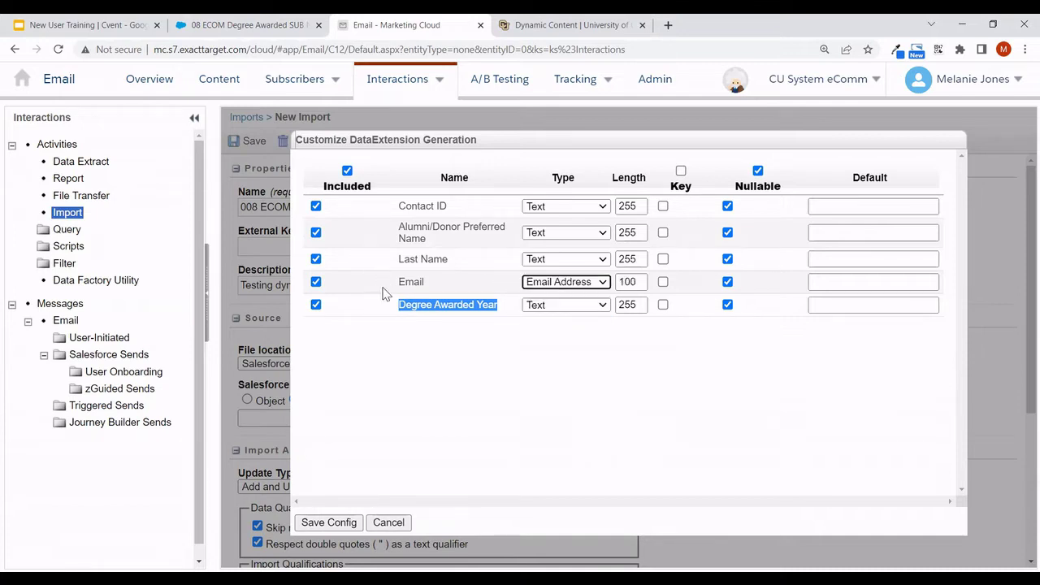
{"action": "left_click", "coordinate": [663, 207]}
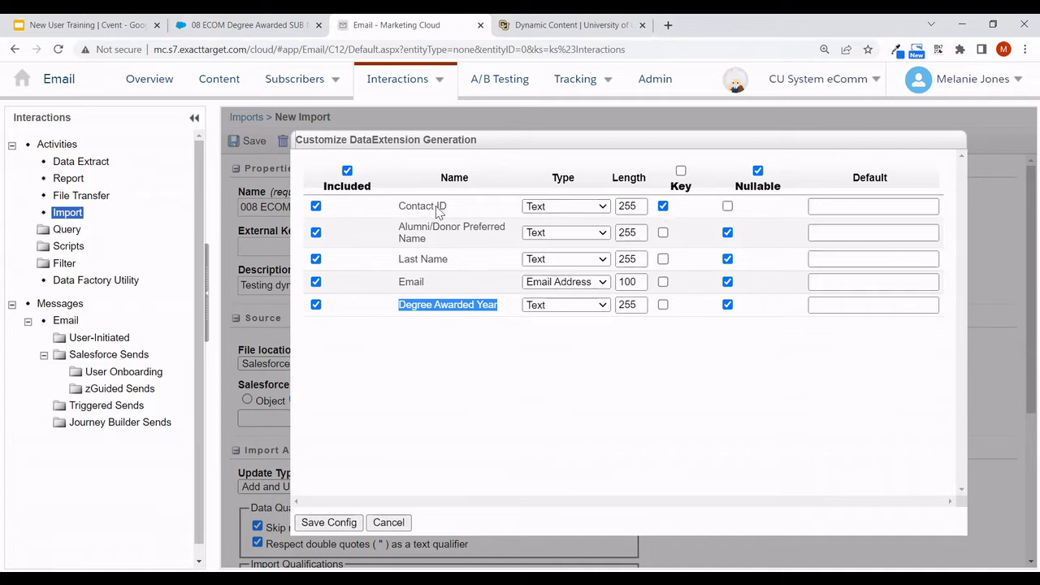
{"action": "left_click", "coordinate": [336, 523]}
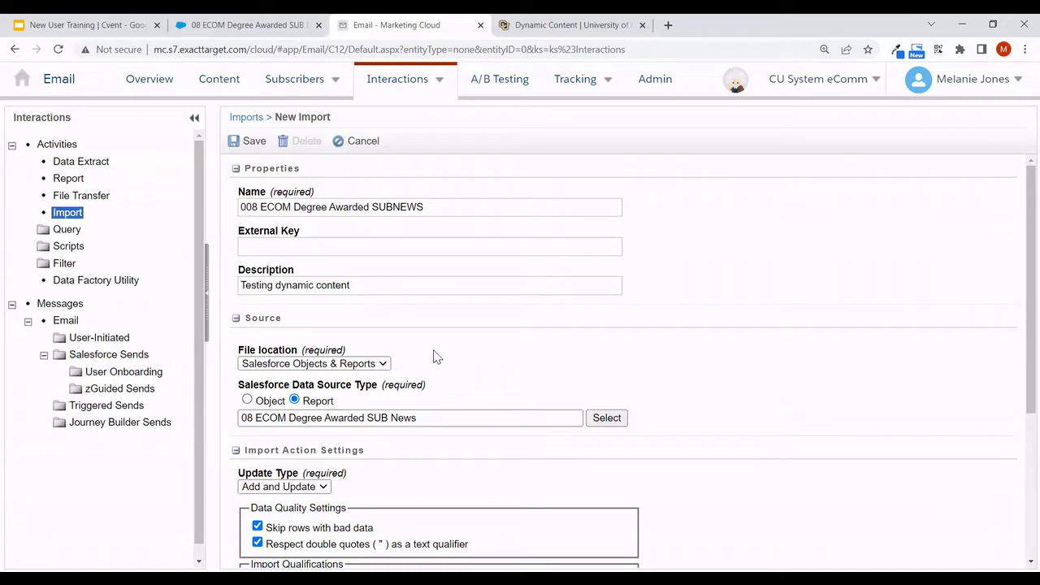
- Set the import's Update Type to Overwrite
{"action": "scroll", "coordinate": [434, 360], "scroll_direction": "down", "scroll_amount": 3}
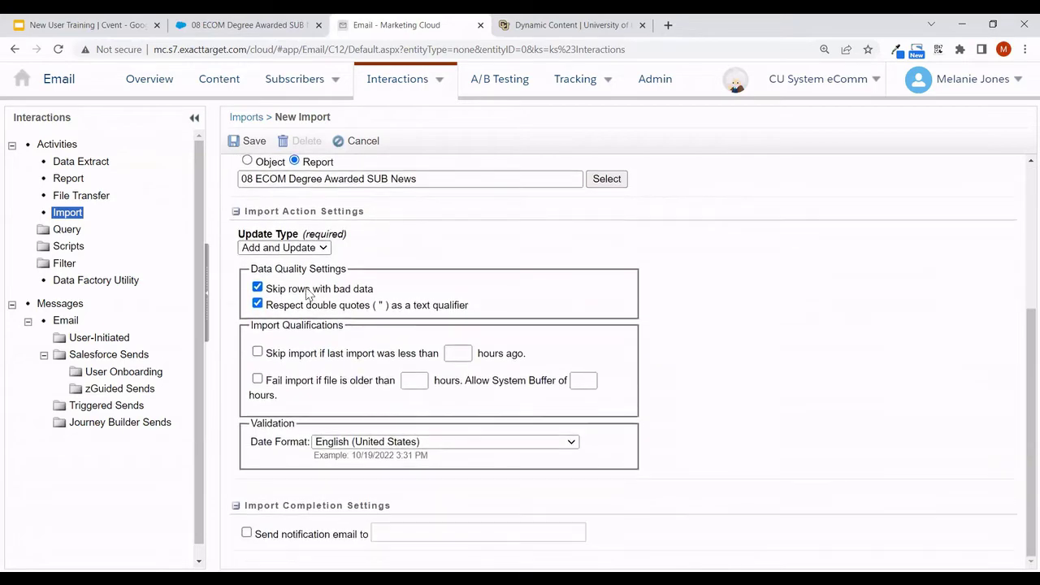
{"action": "left_click", "coordinate": [307, 249]}
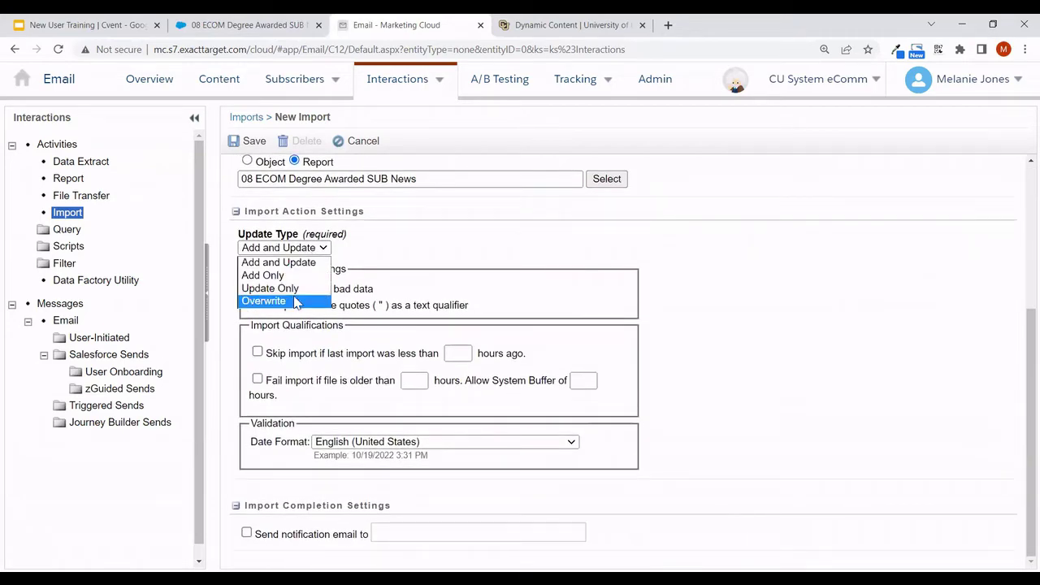
{"action": "left_click", "coordinate": [295, 303]}
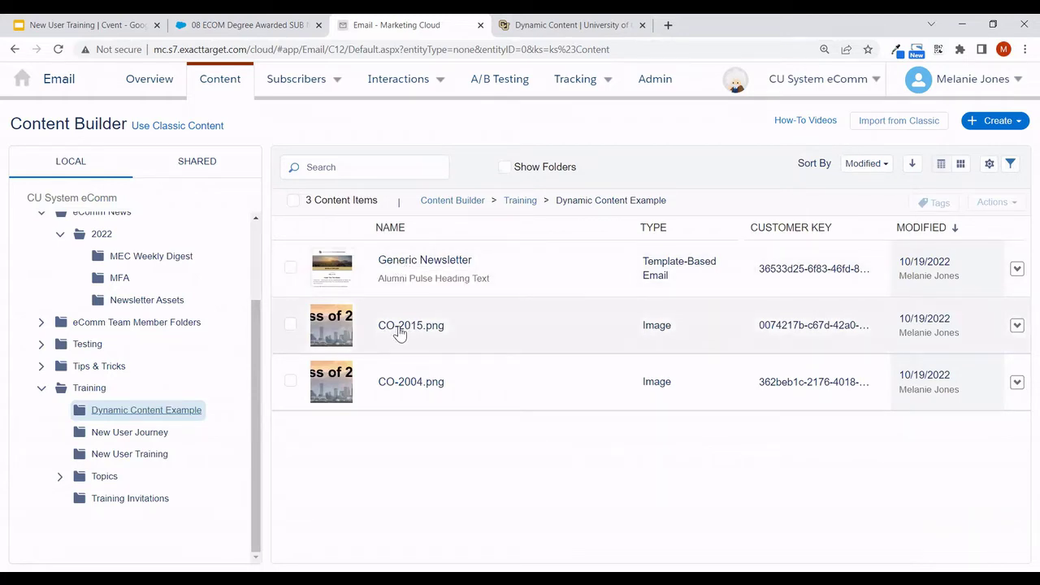
- Open the Generic Newsletter email with Edit Content to reach its content editor
{"action": "left_click", "coordinate": [404, 264]}
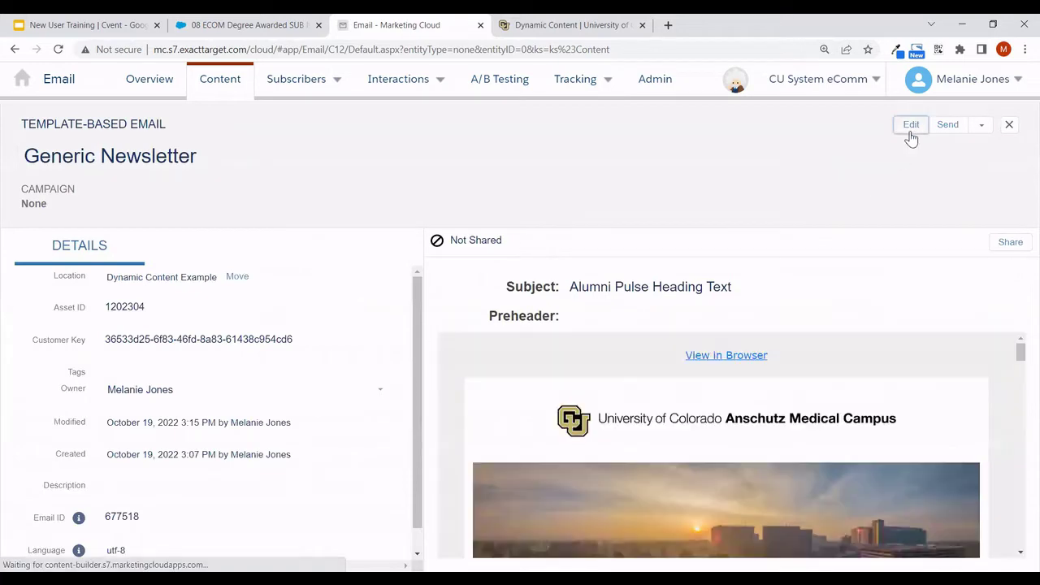
{"action": "left_click", "coordinate": [910, 126]}
{"action": "left_click", "coordinate": [881, 166]}
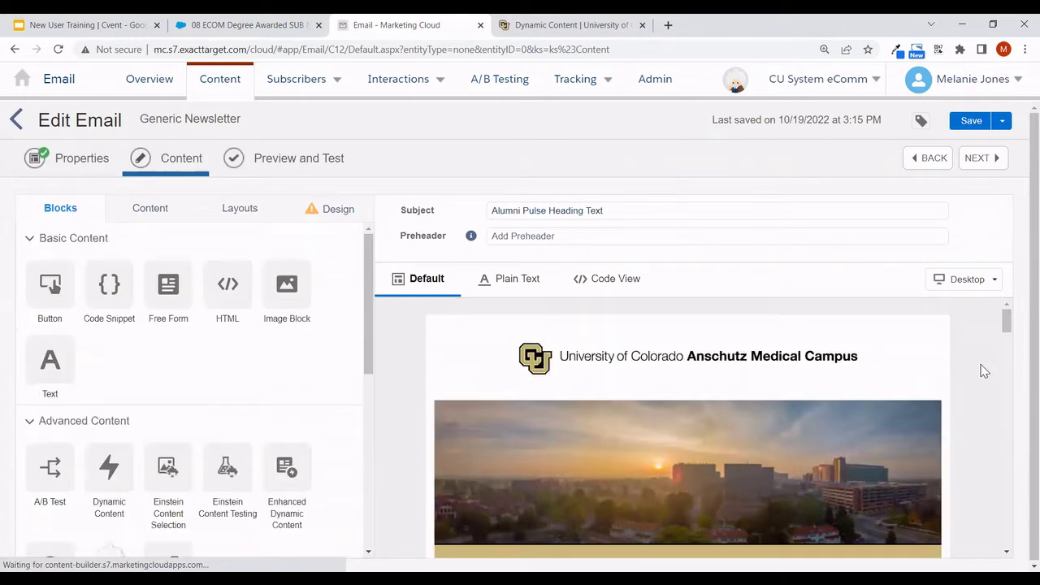
{"action": "scroll", "coordinate": [980, 366], "scroll_direction": "down", "scroll_amount": 1}
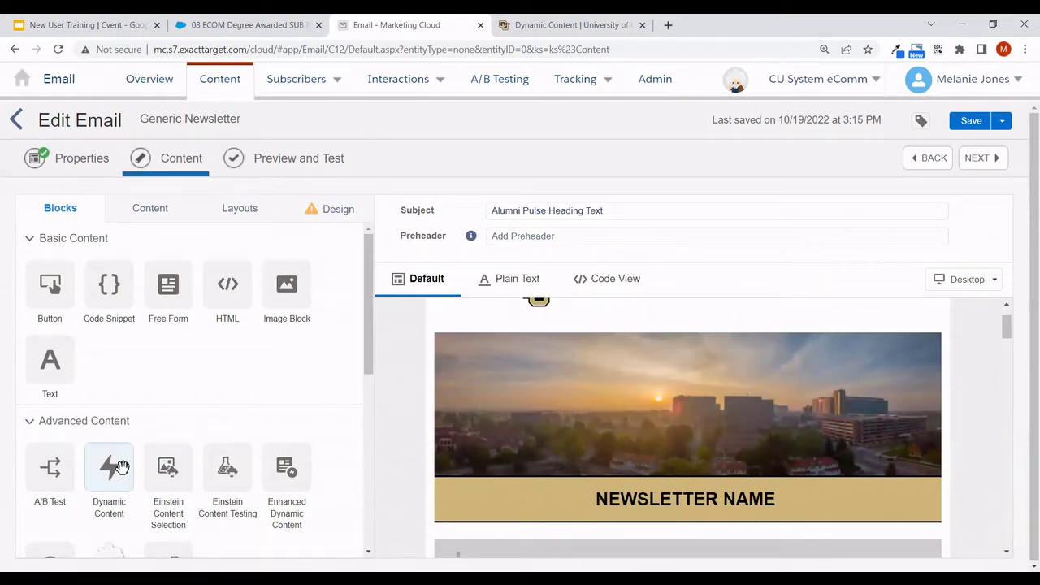
- Place a Dynamic Content block above the campus photo and start Rule 1
{"action": "mouse_move", "coordinate": [120, 468]}
{"action": "left_mouse_down"}
{"action": "mouse_move", "coordinate": [244, 439]}
{"action": "mouse_move", "coordinate": [476, 361]}
{"action": "mouse_move", "coordinate": [492, 345]}
{"action": "left_mouse_up"}
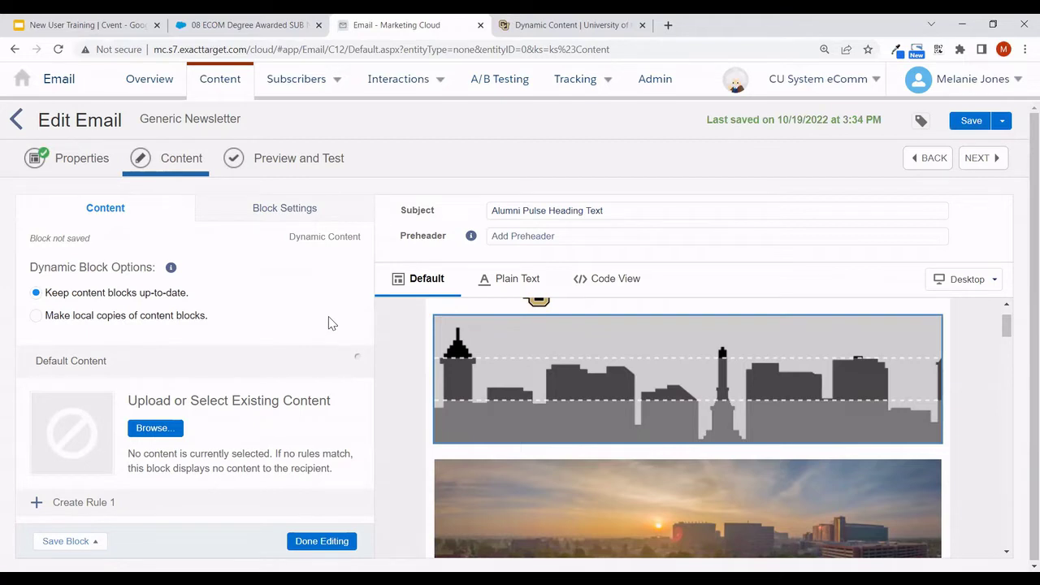
{"action": "key", "text": "ctrl+minus"}
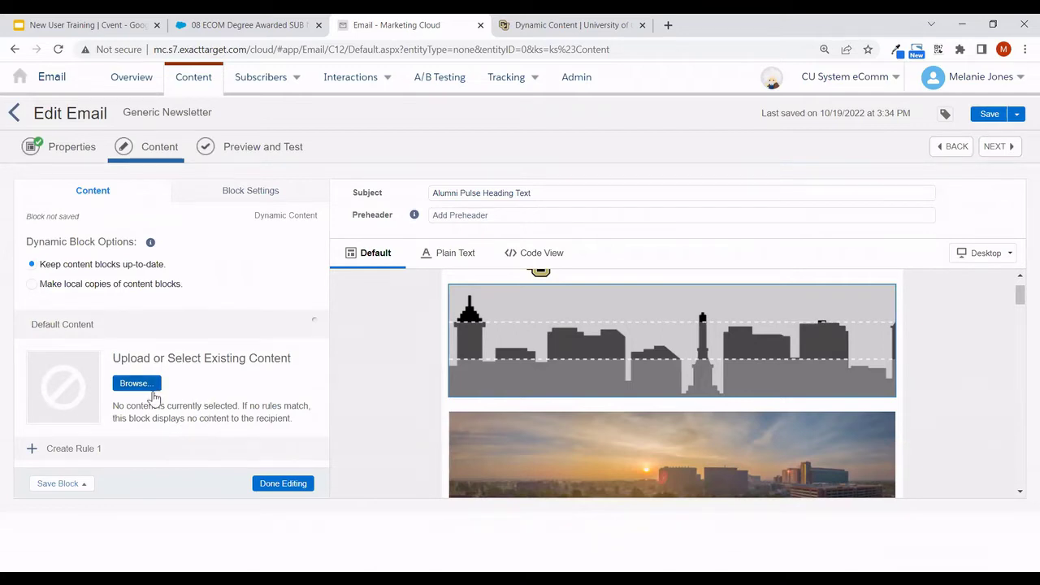
{"action": "left_click", "coordinate": [55, 457]}
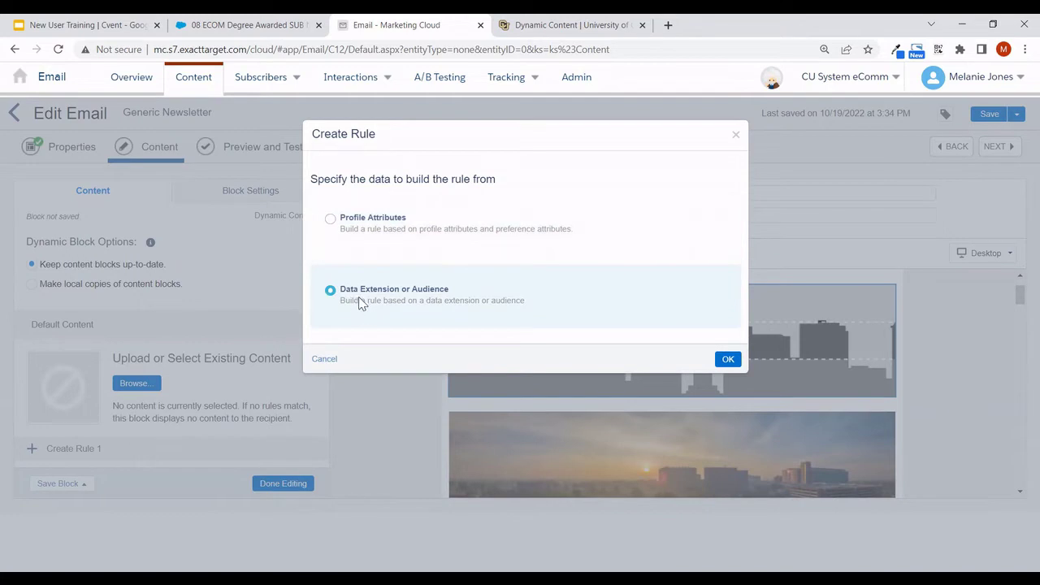
- Base Rule 1 on the 008 ECOM Degree Awarded SUBNEWS Salesforce data extension
{"action": "left_click", "coordinate": [729, 361]}
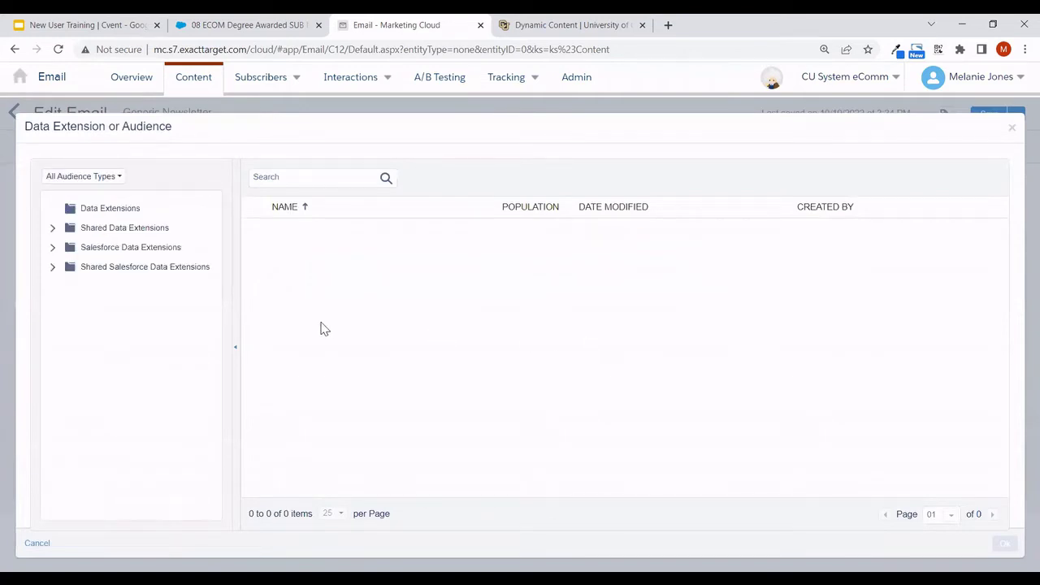
{"action": "left_click", "coordinate": [96, 252]}
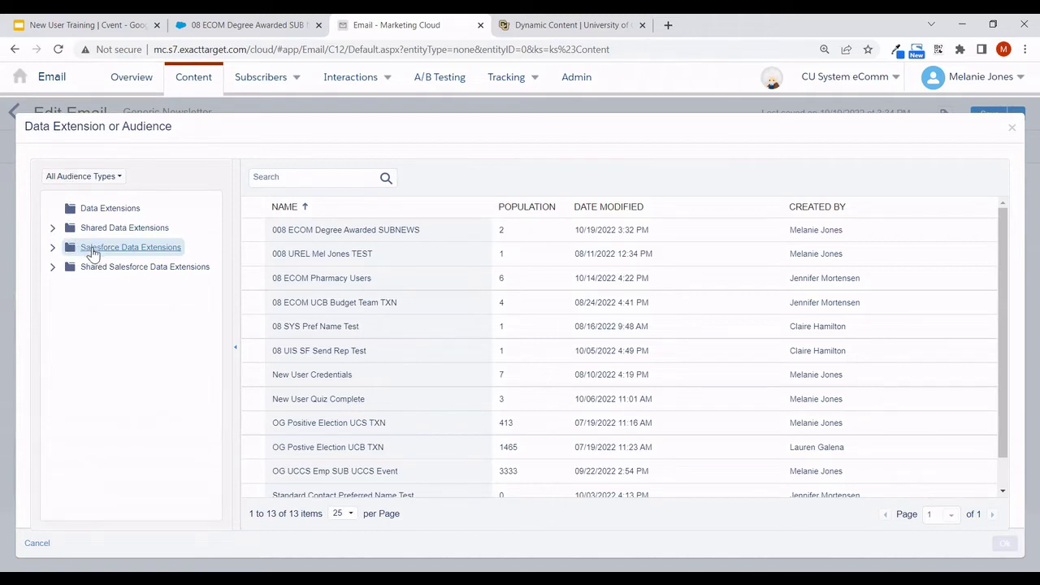
{"action": "left_click", "coordinate": [363, 232]}
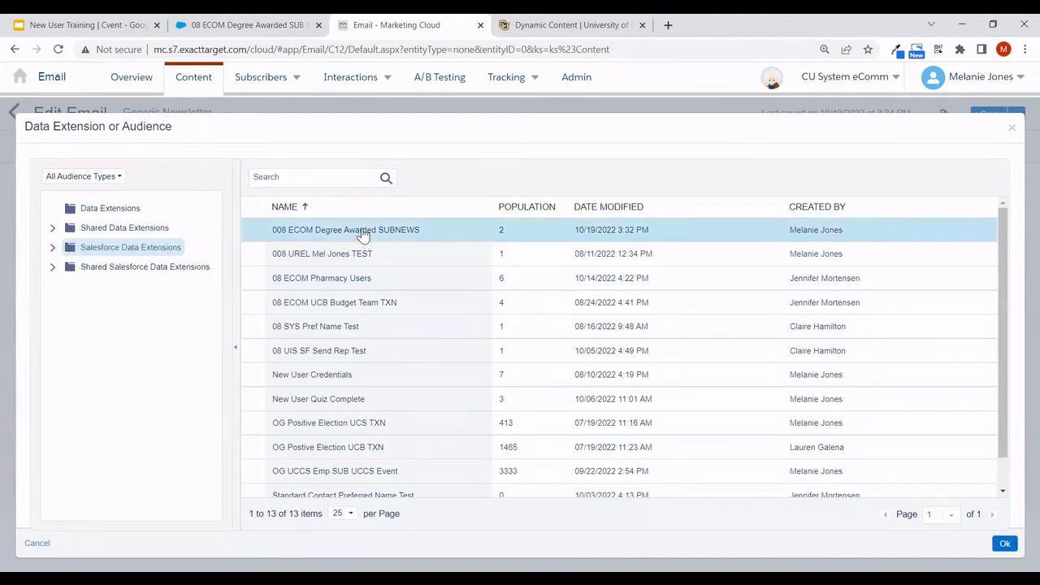
{"action": "left_click", "coordinate": [731, 374]}
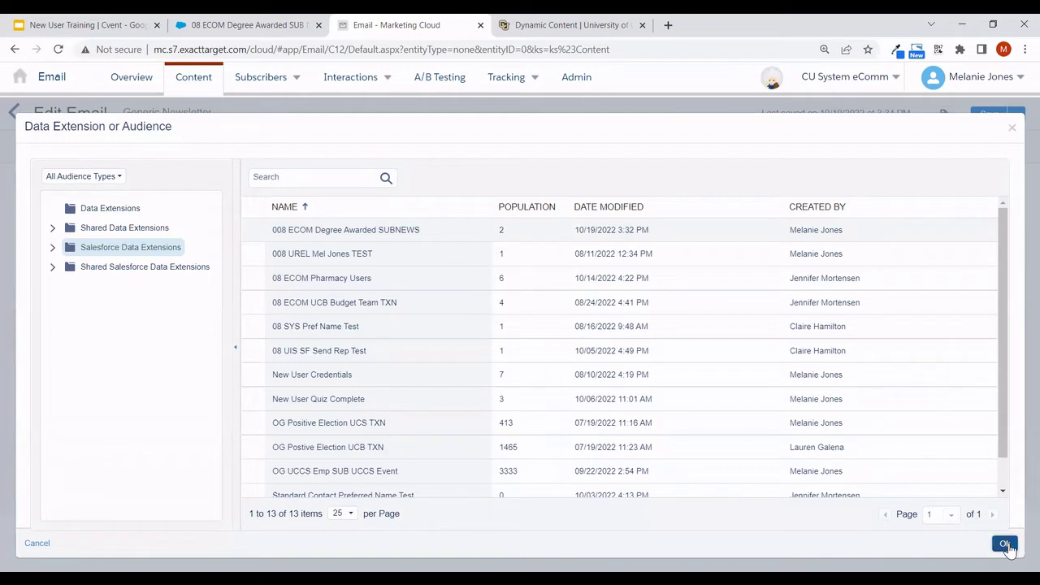
{"action": "left_click", "coordinate": [1006, 545]}
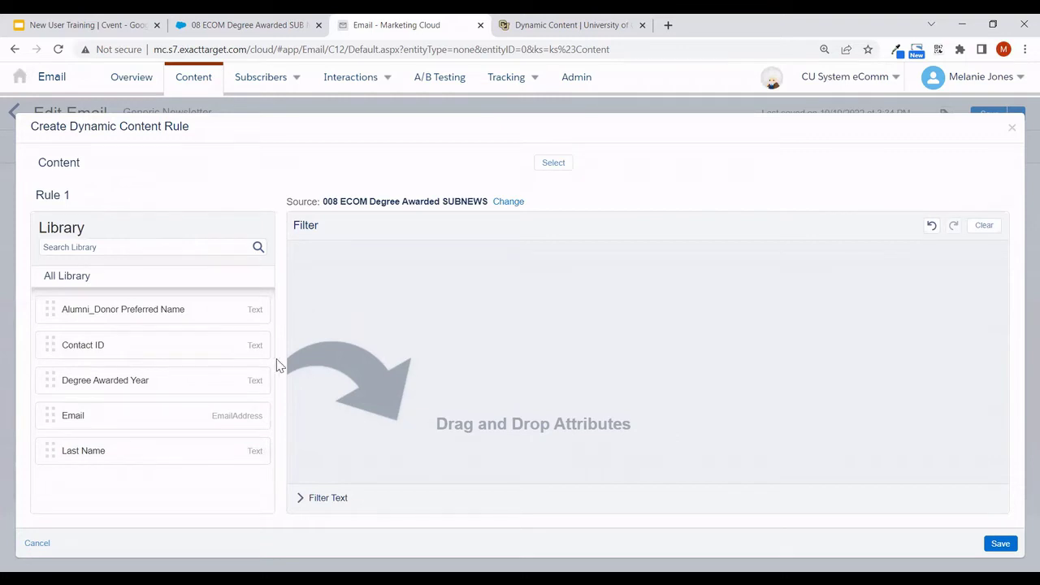
- Filter Rule 1 to Degree Awarded Year equal to 2015, showing CO-2015.png, and save it
{"action": "left_click_drag", "start_coordinate": [142, 377], "coordinate": [490, 284]}
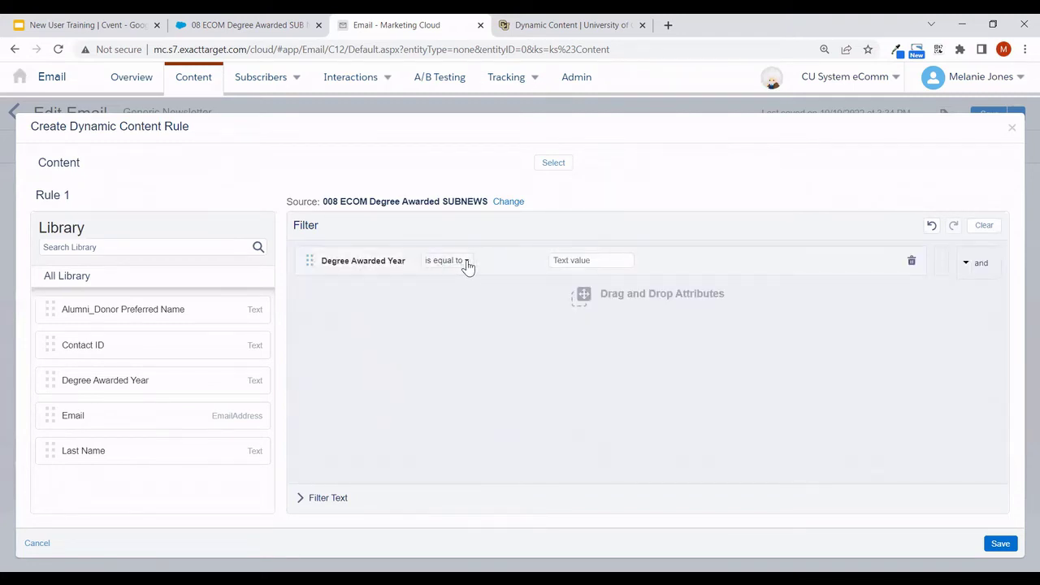
{"action": "left_click", "coordinate": [464, 268]}
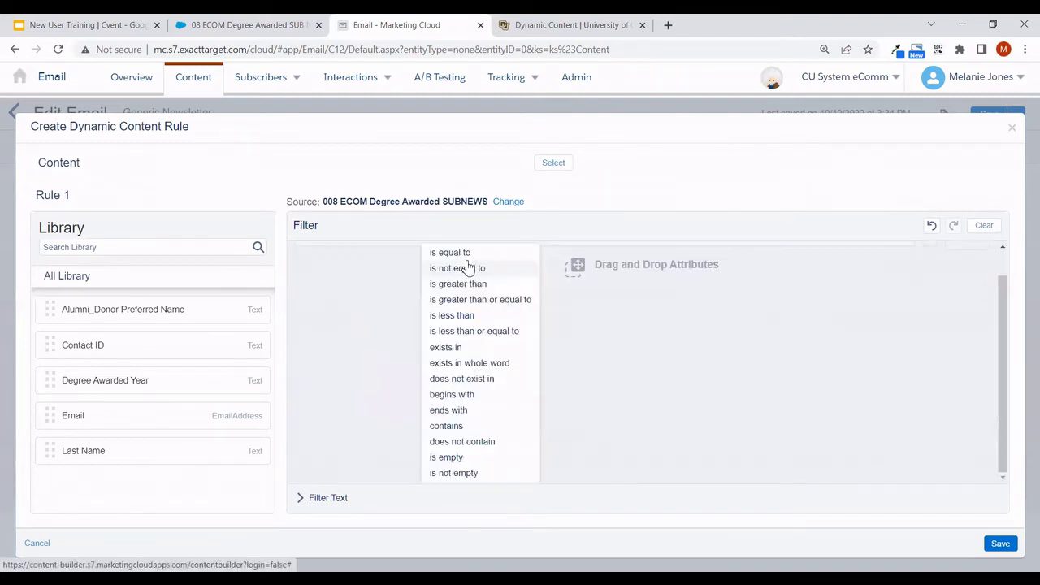
{"action": "left_click", "coordinate": [582, 317]}
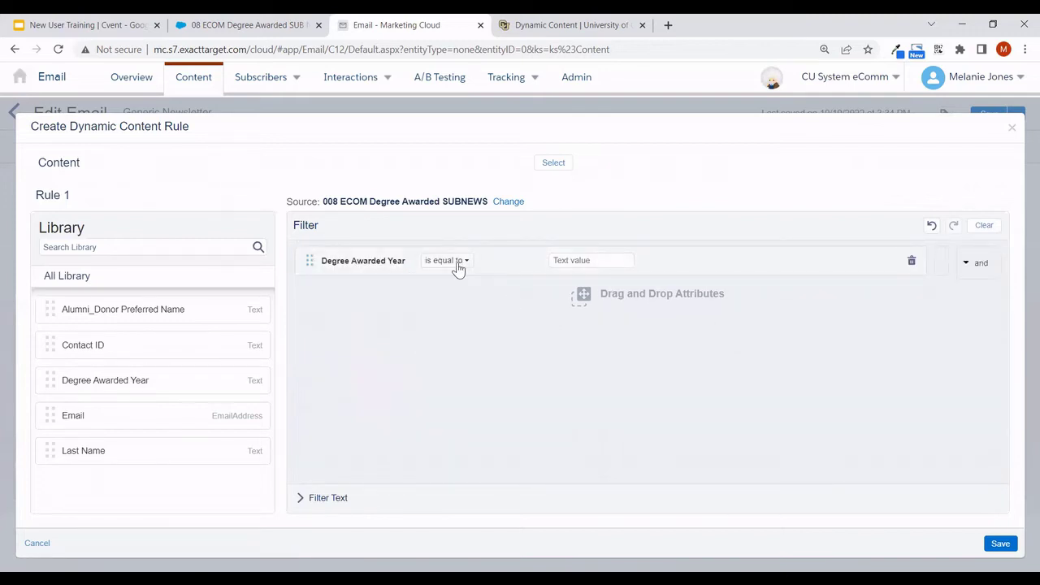
{"action": "left_click", "coordinate": [601, 261]}
{"action": "type", "text": "2015"}
{"action": "left_click", "coordinate": [553, 165]}
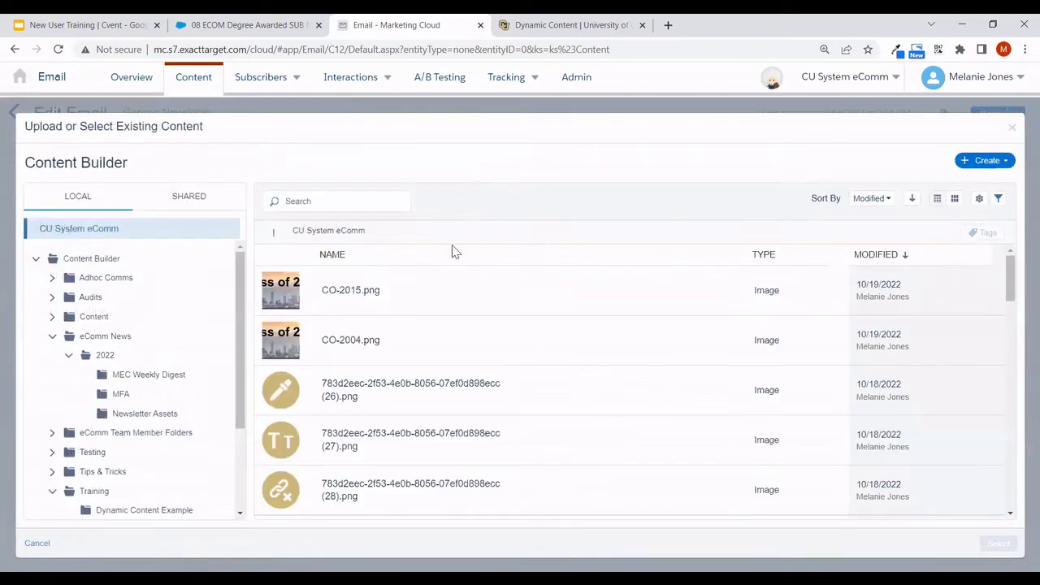
{"action": "left_click", "coordinate": [329, 295]}
{"action": "left_click", "coordinate": [998, 543]}
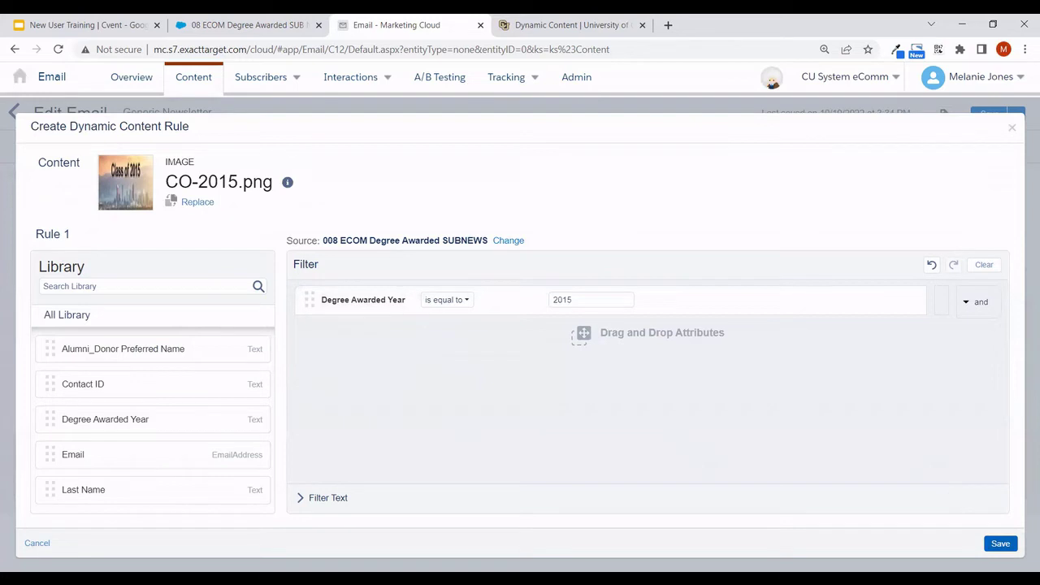
{"action": "left_click", "coordinate": [1000, 543]}
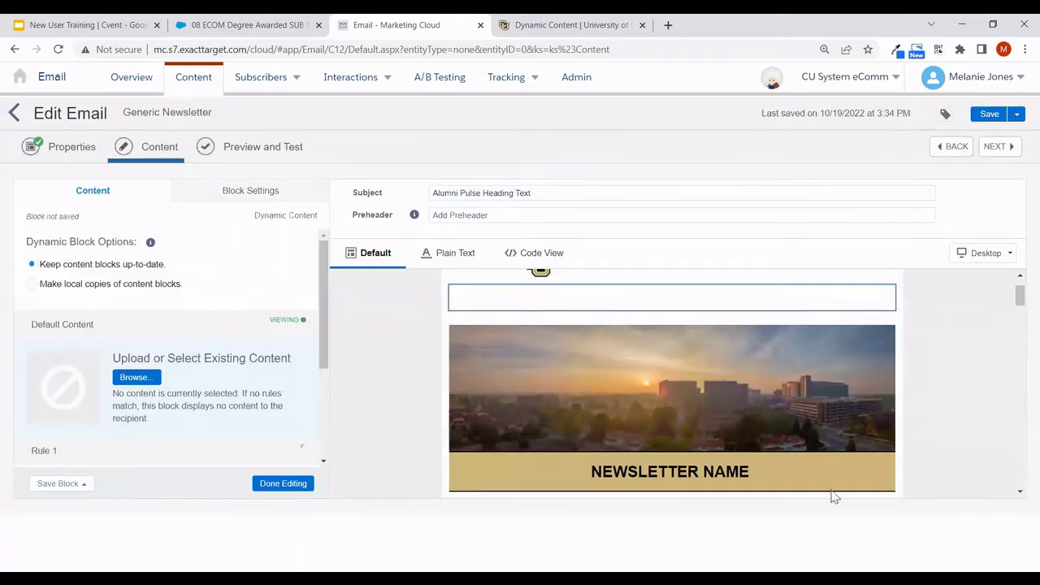
- Add Rule 2 showing CO-2004.png when Degree Awarded Year equals 2004, then finish editing
{"action": "scroll", "coordinate": [286, 362], "scroll_direction": "down", "scroll_amount": 3}
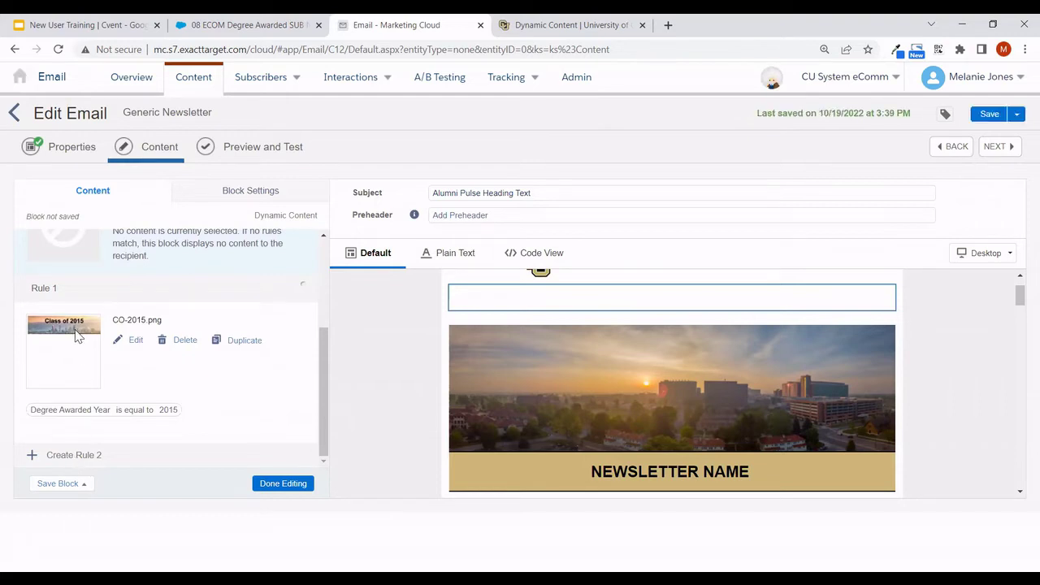
{"action": "left_click", "coordinate": [66, 456]}
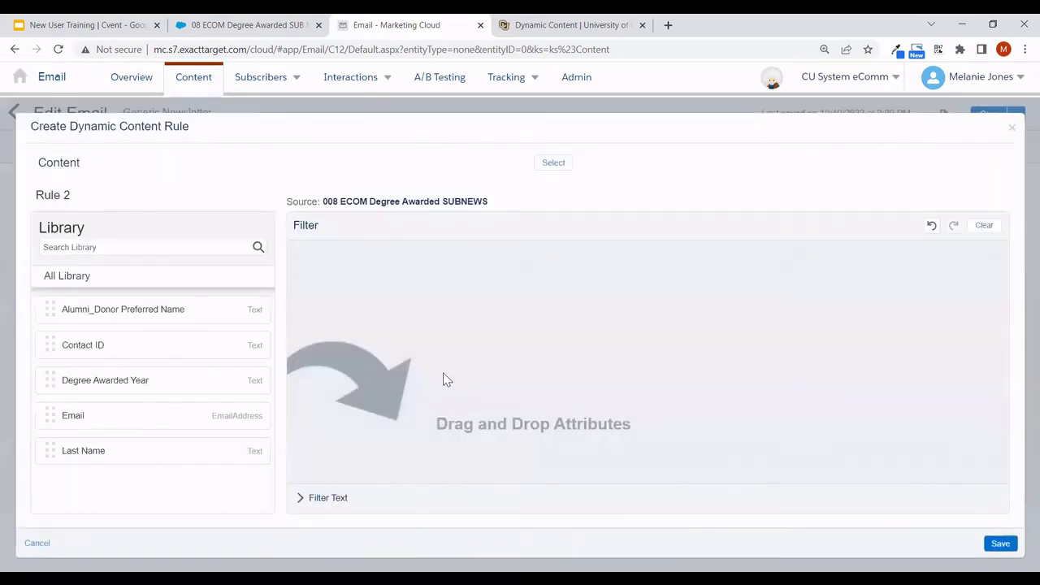
{"action": "left_click_drag", "start_coordinate": [156, 377], "coordinate": [480, 284]}
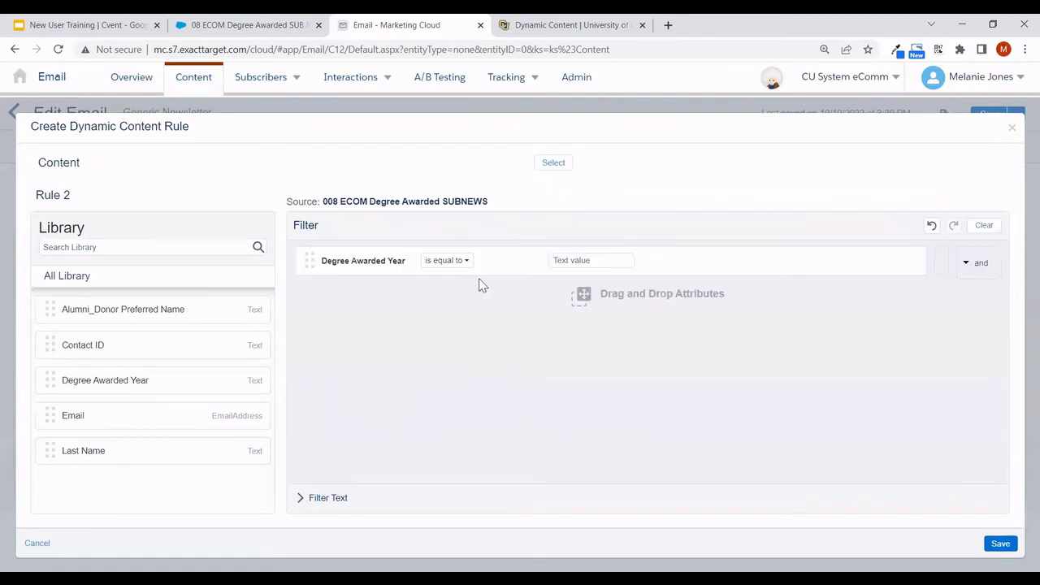
{"action": "left_click", "coordinate": [585, 263]}
{"action": "type", "text": "200"}
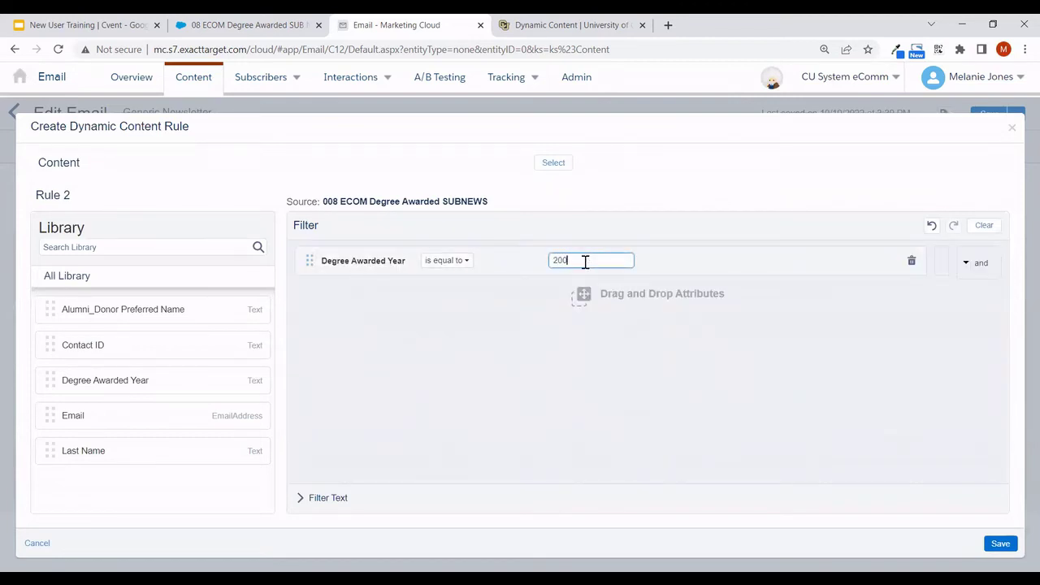
{"action": "left_click", "coordinate": [557, 165]}
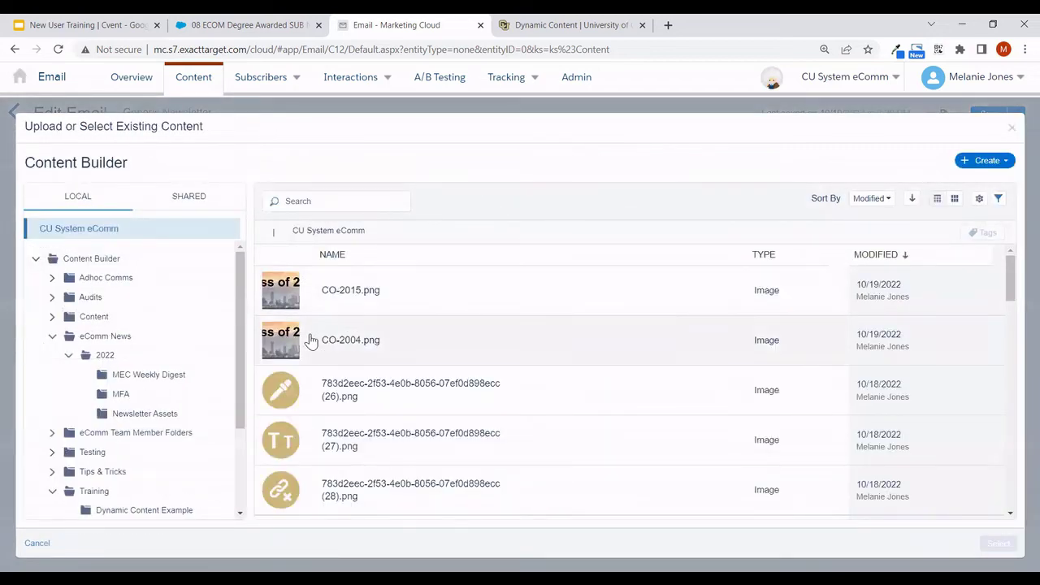
{"action": "left_click", "coordinate": [308, 341]}
{"action": "left_click", "coordinate": [997, 542]}
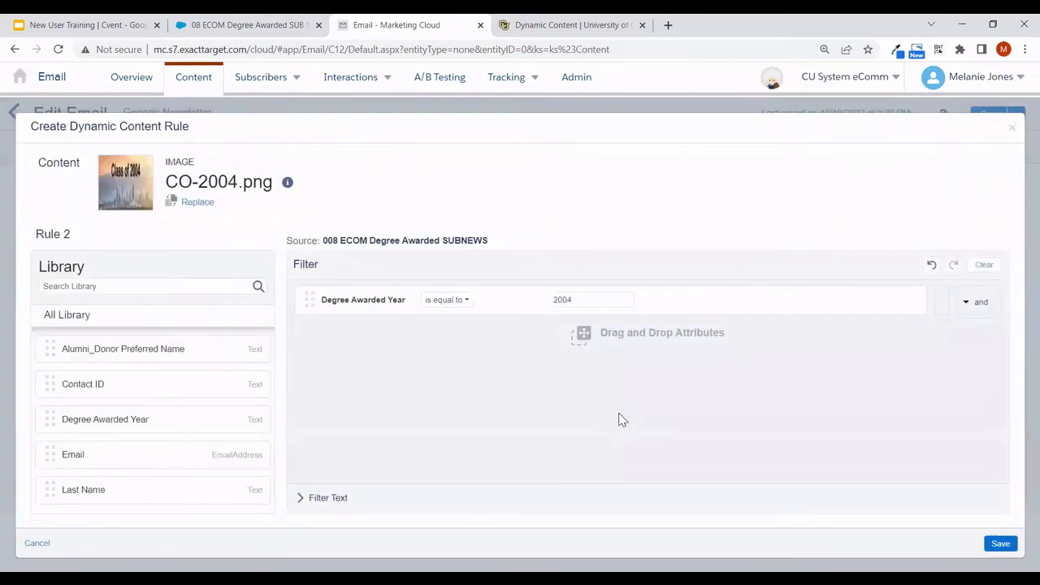
{"action": "left_click", "coordinate": [999, 543]}
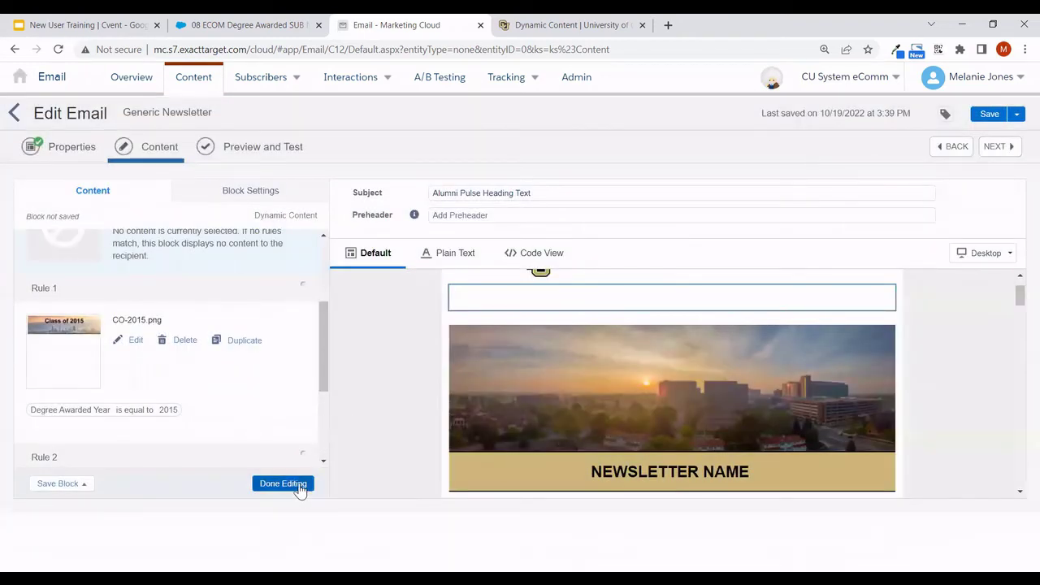
{"action": "left_click", "coordinate": [299, 485]}
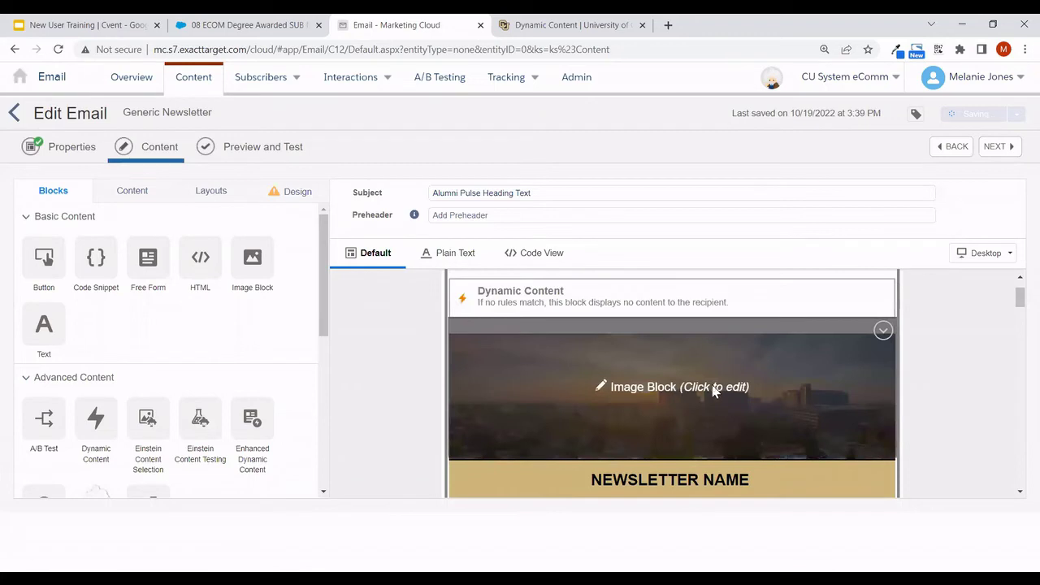
- Delete the old sunset header image block and confirm the deletion
{"action": "left_click", "coordinate": [883, 335]}
{"action": "left_click", "coordinate": [821, 361]}
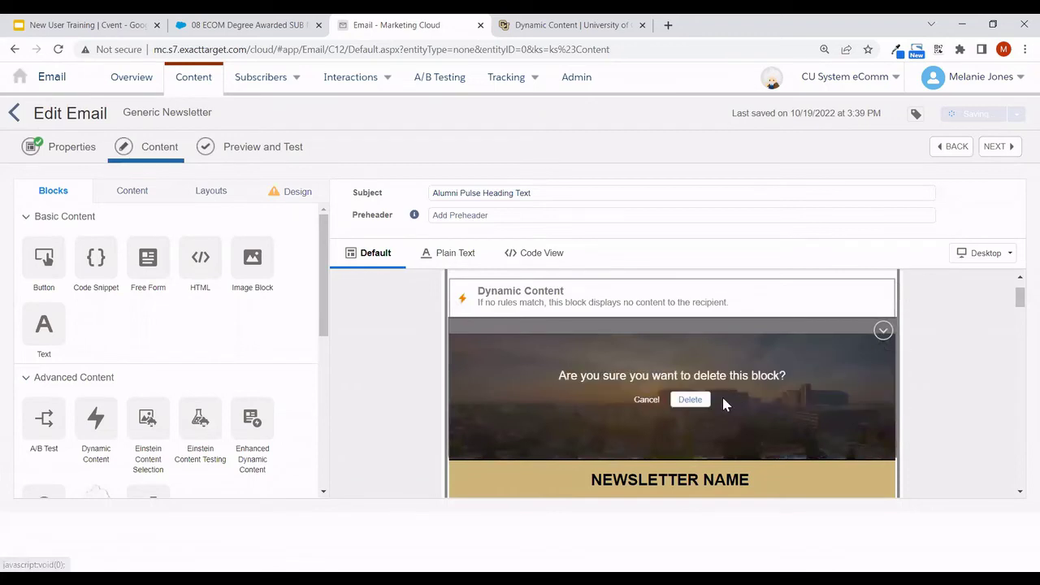
{"action": "left_click", "coordinate": [695, 399]}
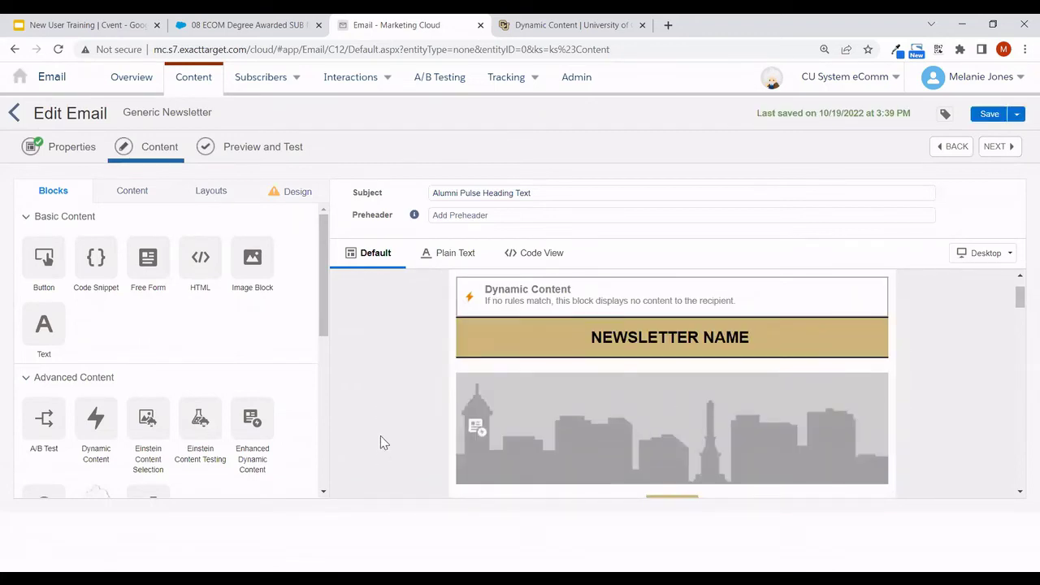
{"action": "scroll", "coordinate": [379, 443], "scroll_direction": "up", "scroll_amount": 1}
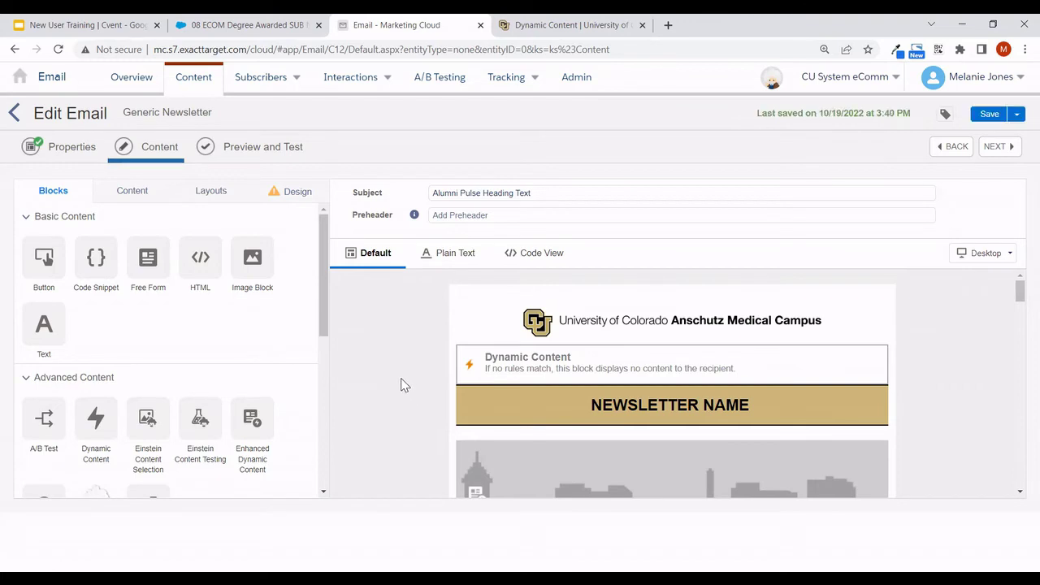
- In Preview and Test, load subscribers from the 008 ECOM Degree Awarded SUBNEWS data extension and choose the 2004 subscriber
{"action": "left_click", "coordinate": [244, 153]}
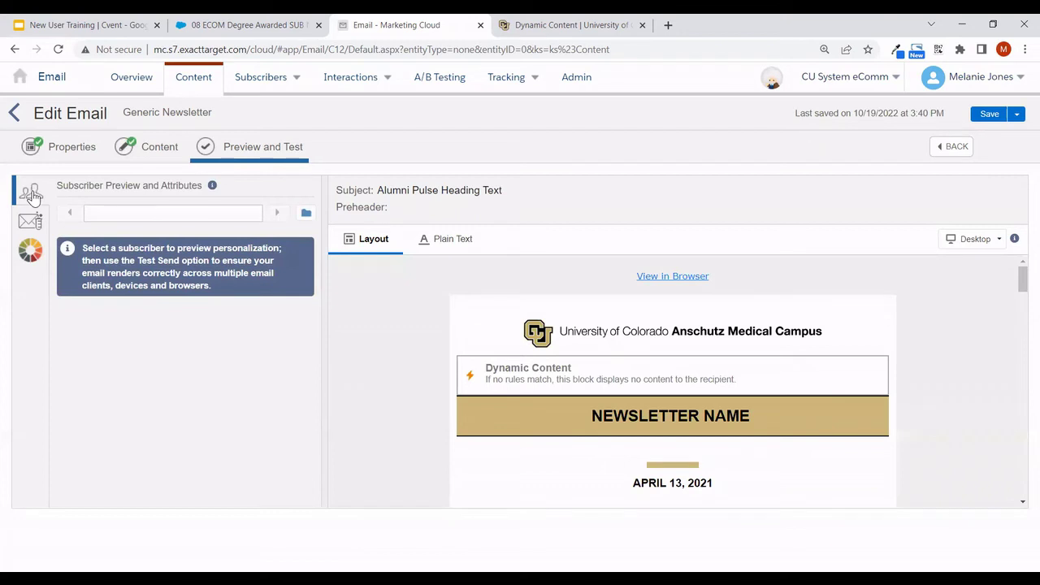
{"action": "left_click", "coordinate": [307, 216]}
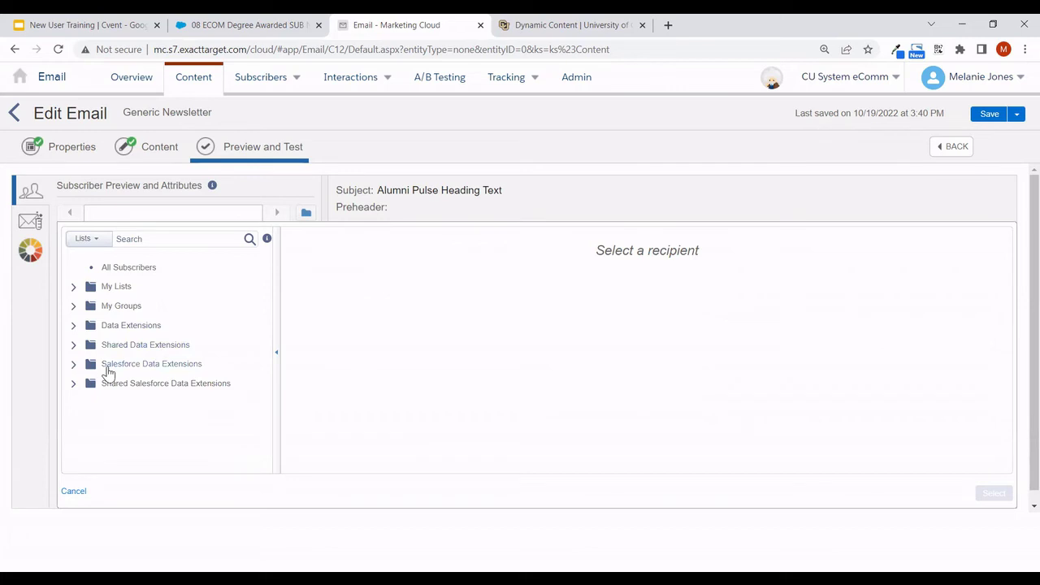
{"action": "left_click", "coordinate": [108, 366]}
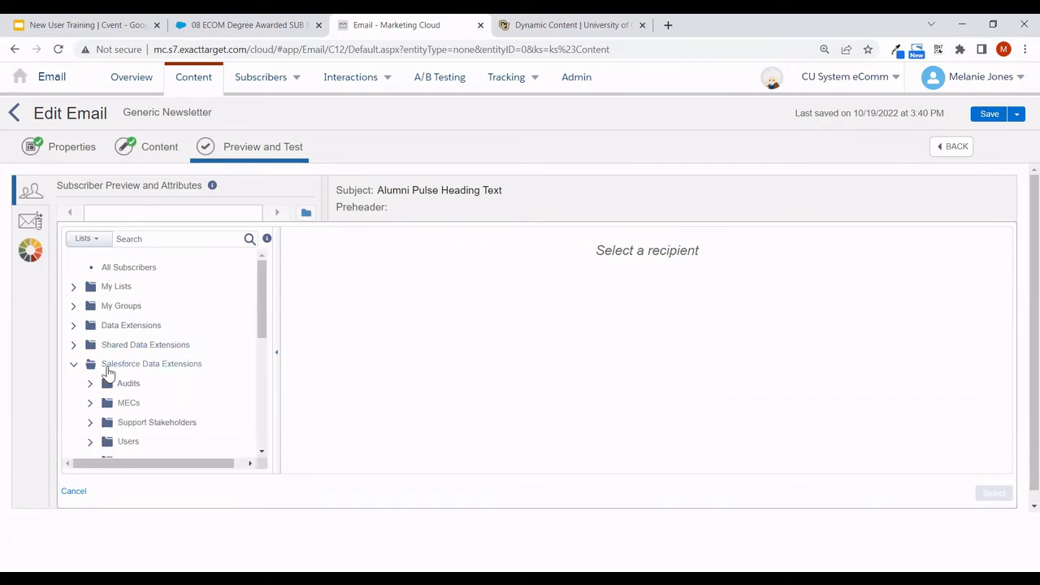
{"action": "scroll", "coordinate": [126, 382], "scroll_direction": "down", "scroll_amount": 1}
{"action": "left_click", "coordinate": [194, 392]}
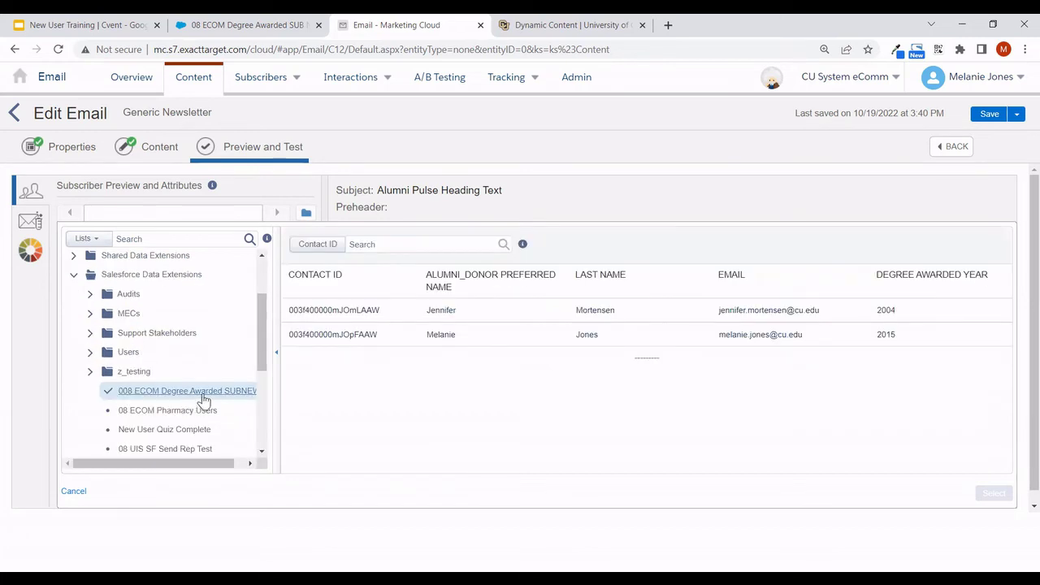
{"action": "left_click", "coordinate": [410, 315]}
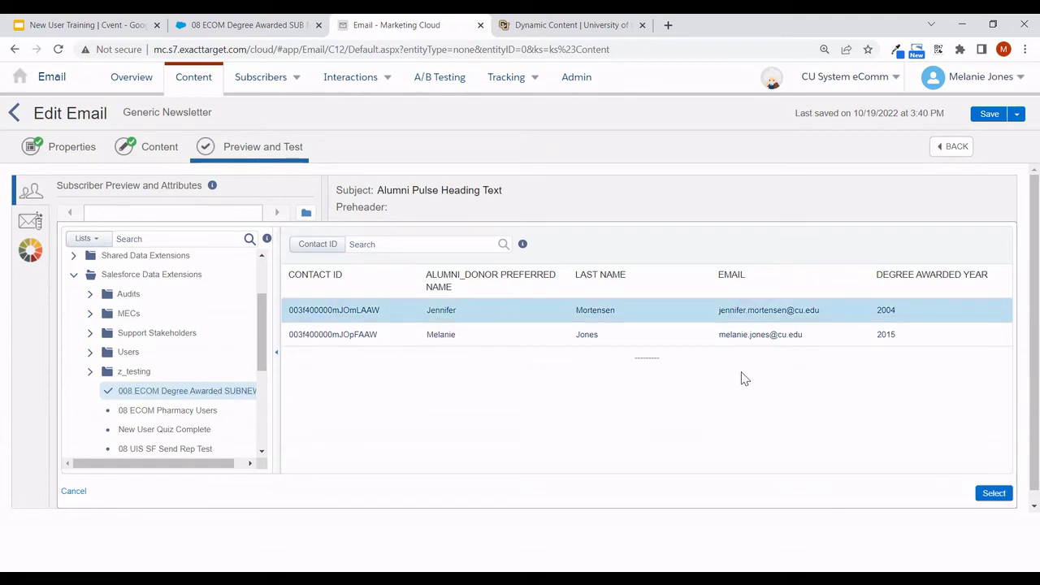
- Preview the email as the 2004 subscriber, showing 'Class of 2004', then as the 2015 subscriber, showing 'Class of 2015'
{"action": "left_click", "coordinate": [993, 493]}
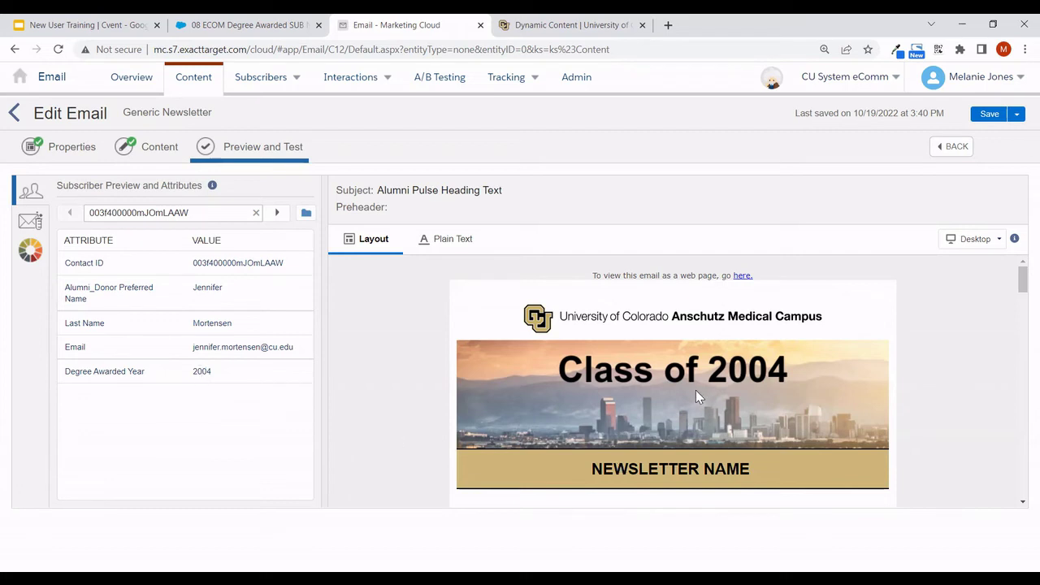
{"action": "left_click", "coordinate": [276, 214]}
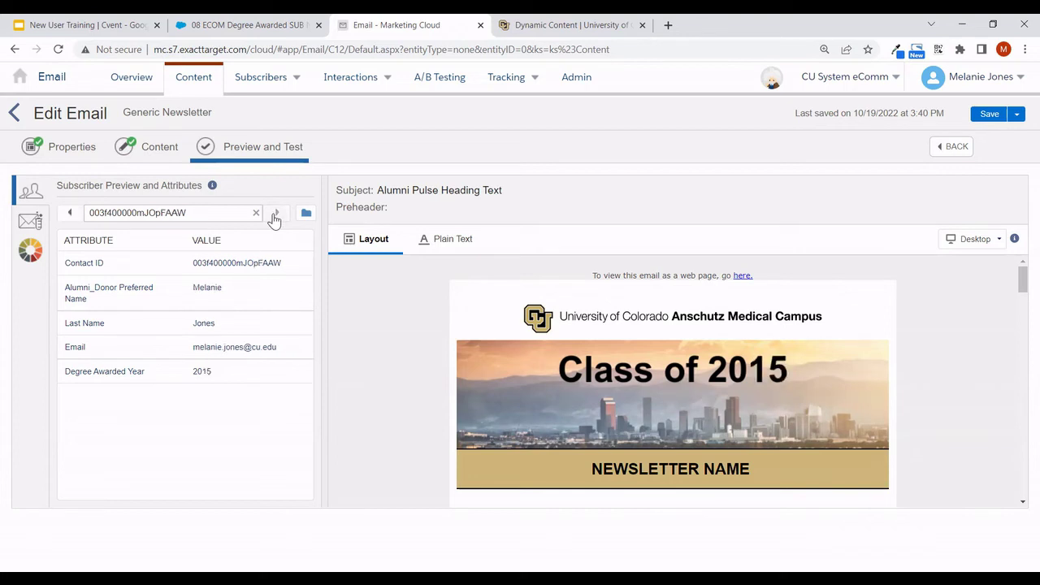